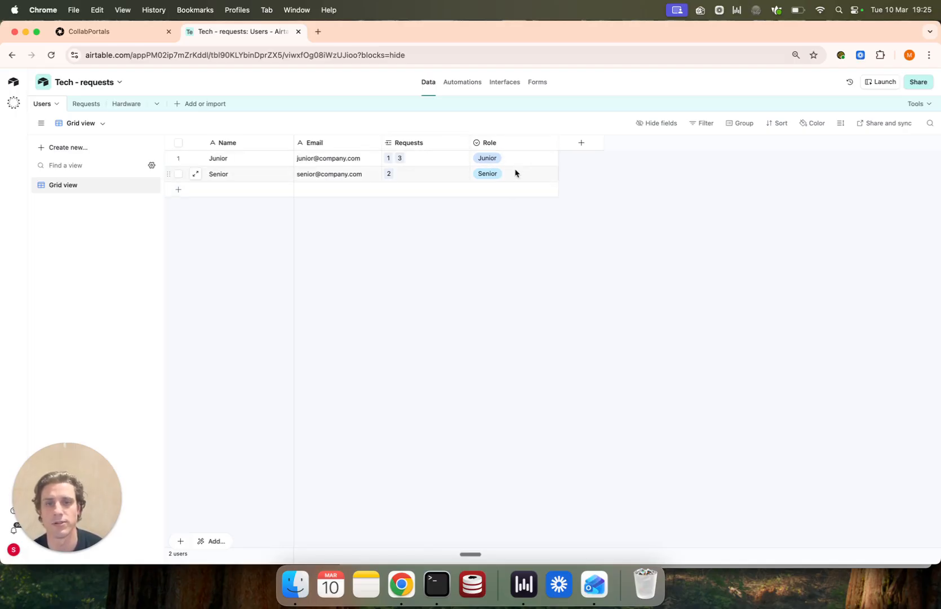
Look through the Requests, Hardware and Users tables of the Tech - requests base.
{"action": "left_click", "coordinate": [83, 106]}
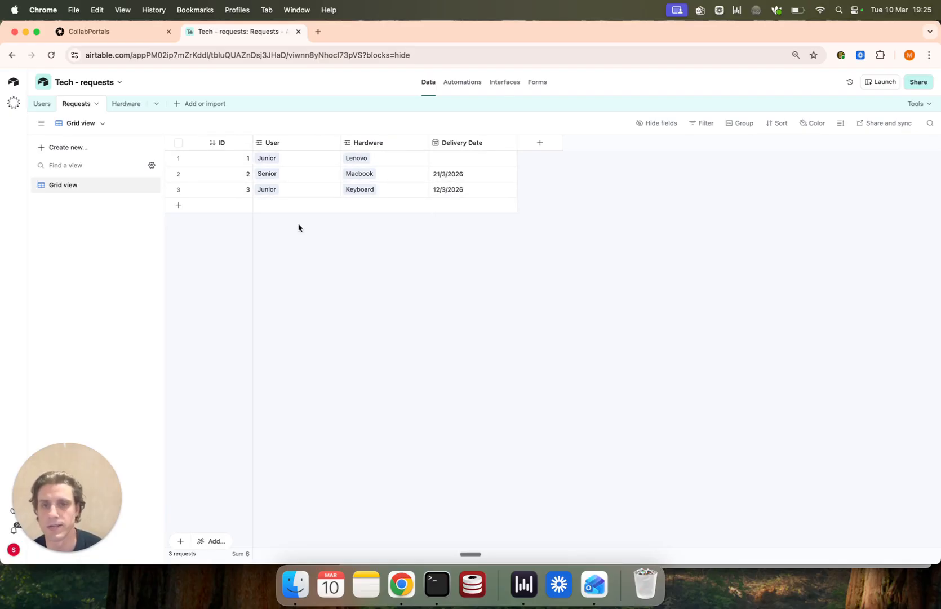
{"action": "left_click", "coordinate": [117, 104]}
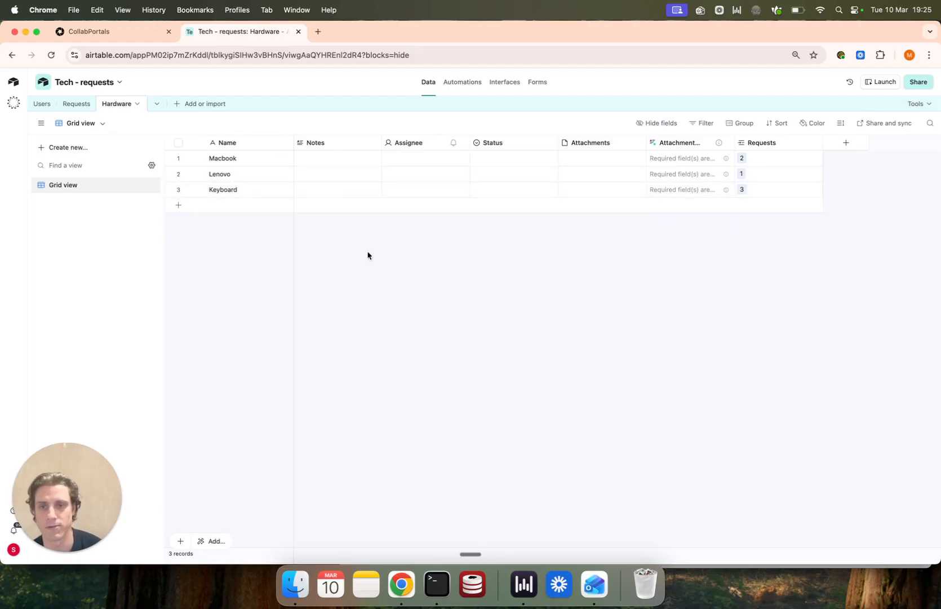
{"action": "left_click", "coordinate": [76, 104]}
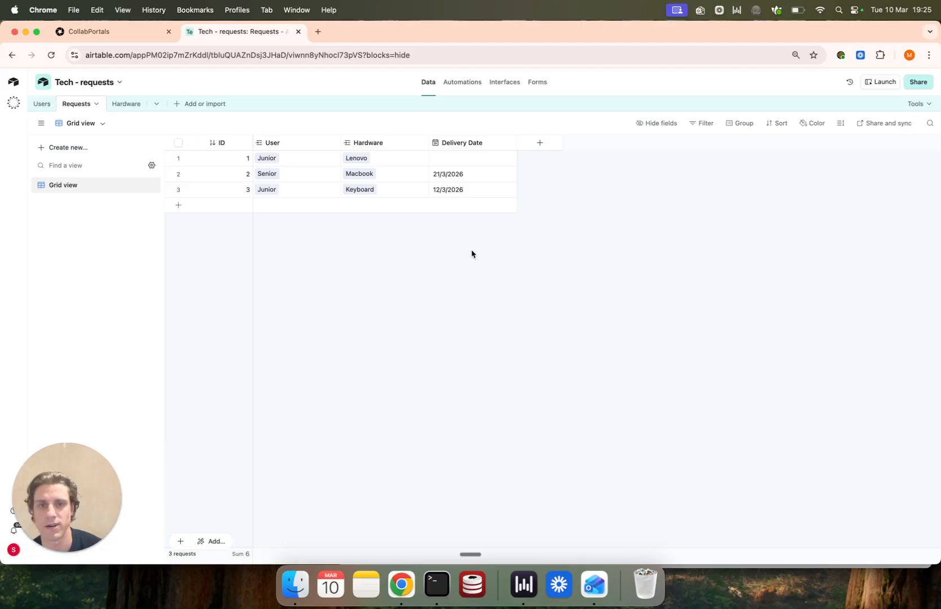
{"action": "left_click", "coordinate": [41, 104]}
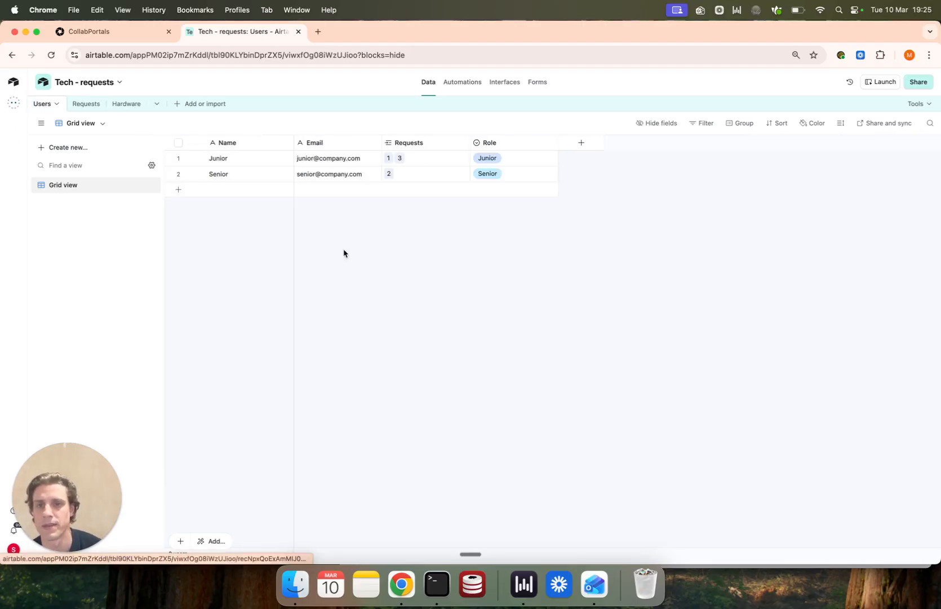
Switch to CollabPortals and start a new portal named Requests, connected to the Tech - requests base.
{"action": "left_click", "coordinate": [105, 31]}
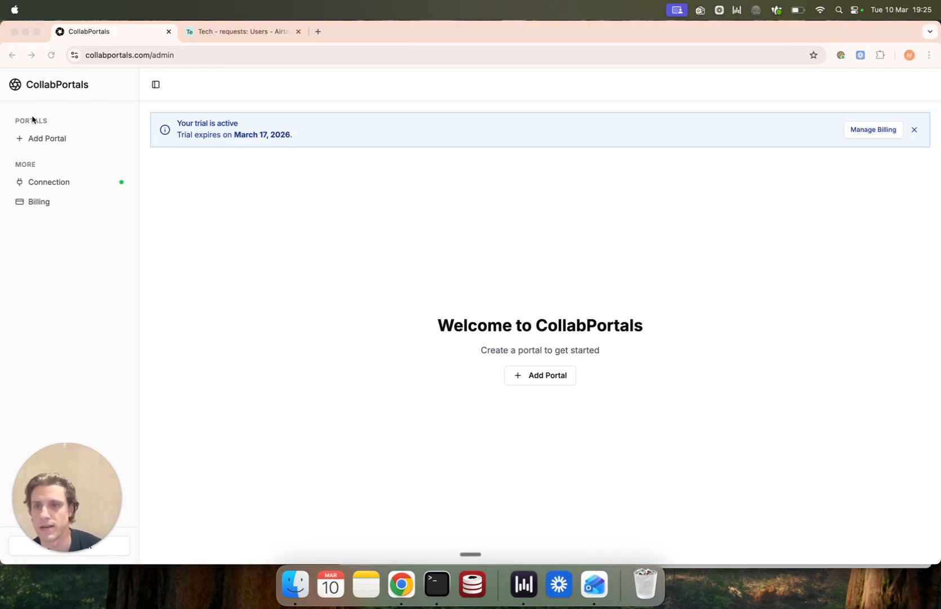
{"action": "left_click", "coordinate": [49, 140]}
{"action": "left_click", "coordinate": [370, 203]}
{"action": "type", "text": "Requests"}
{"action": "left_click", "coordinate": [374, 260]}
{"action": "left_click", "coordinate": [316, 278]}
Set the user table to Users, the email field to Email and the role field to Role, and save the portal.
{"action": "left_click", "coordinate": [299, 319]}
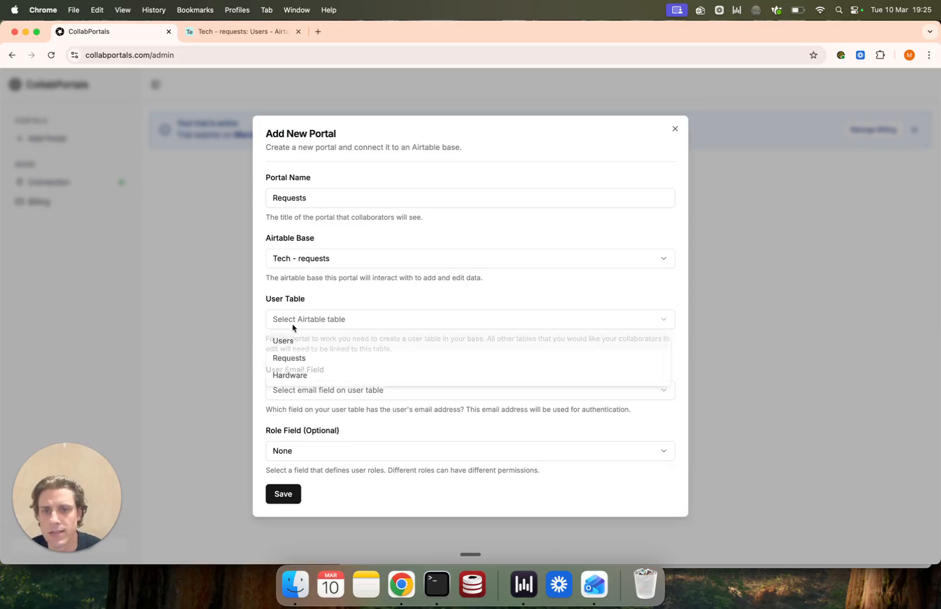
{"action": "left_click", "coordinate": [283, 343]}
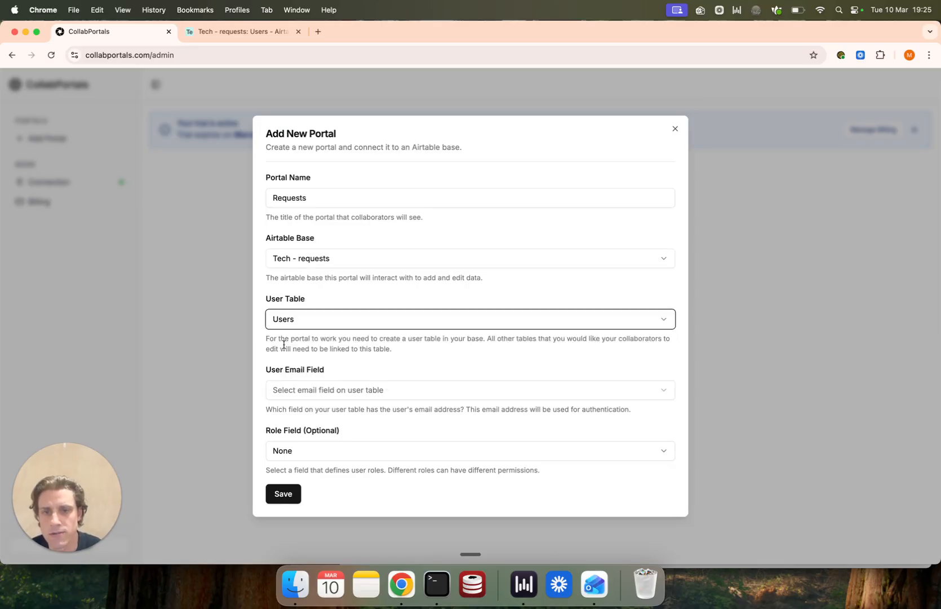
{"action": "left_click", "coordinate": [306, 398]}
{"action": "left_click", "coordinate": [293, 430]}
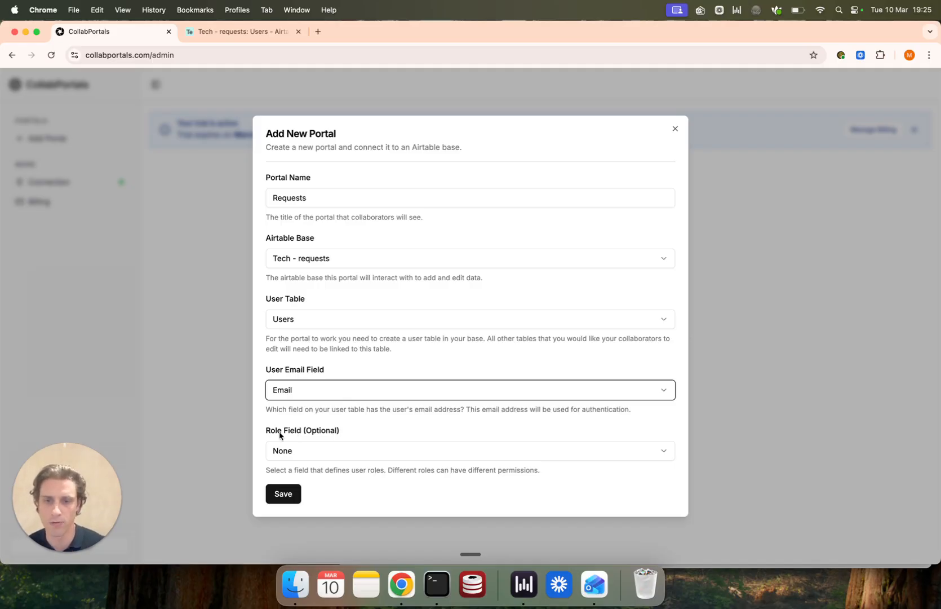
{"action": "left_click", "coordinate": [312, 451]}
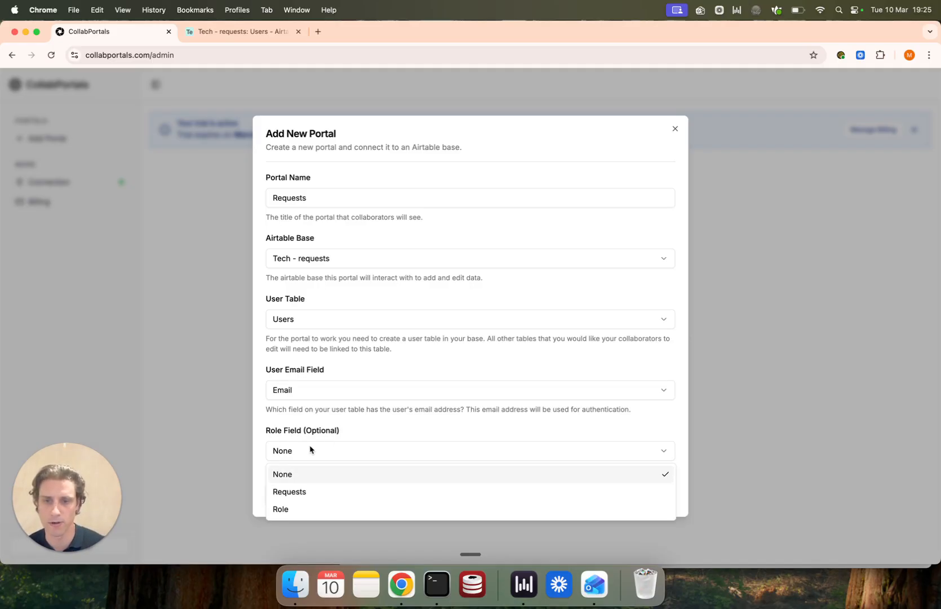
{"action": "left_click", "coordinate": [284, 509]}
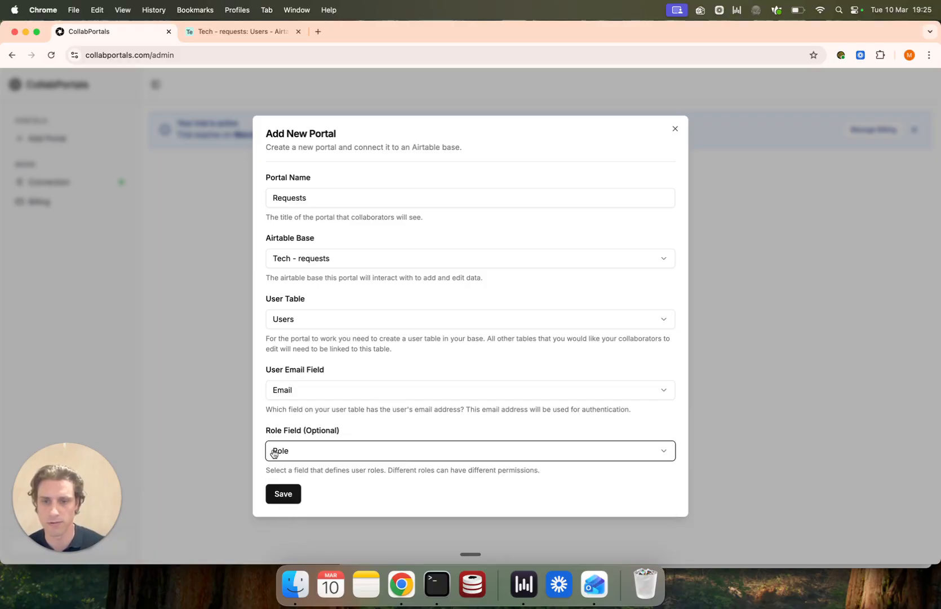
{"action": "left_click", "coordinate": [283, 494]}
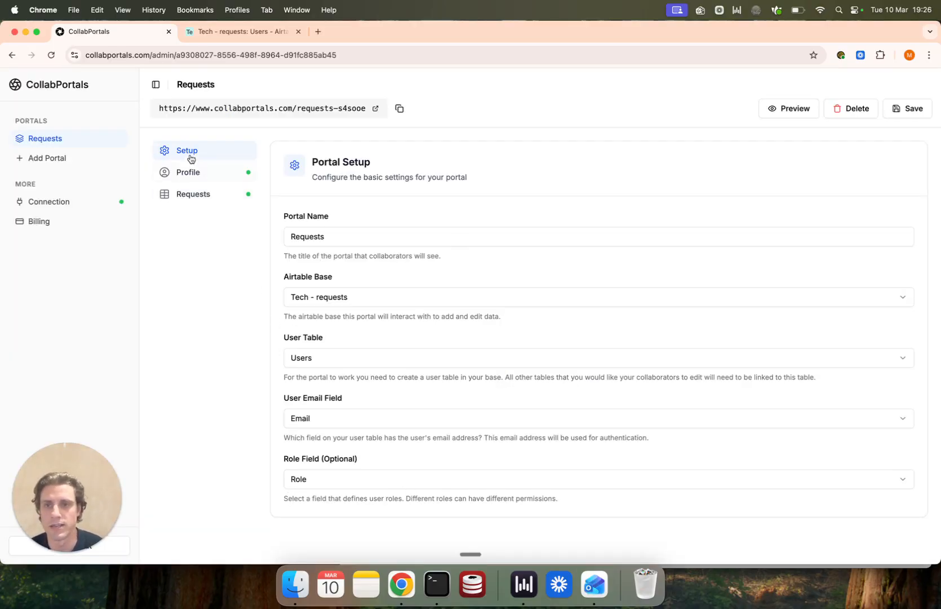
Turn off editing and deleting of records in the Requests table's default permissions.
{"action": "left_click", "coordinate": [197, 172]}
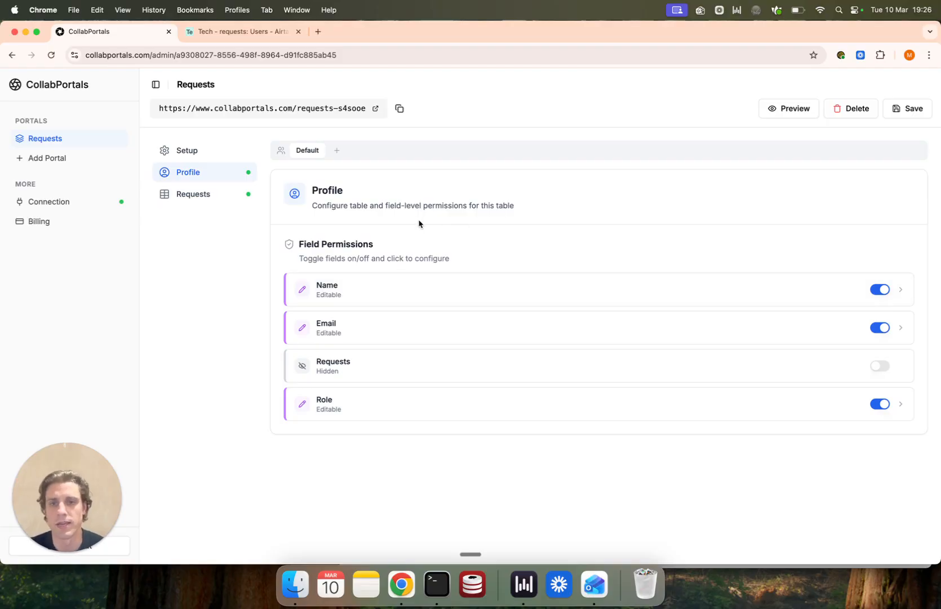
{"action": "left_click", "coordinate": [189, 194]}
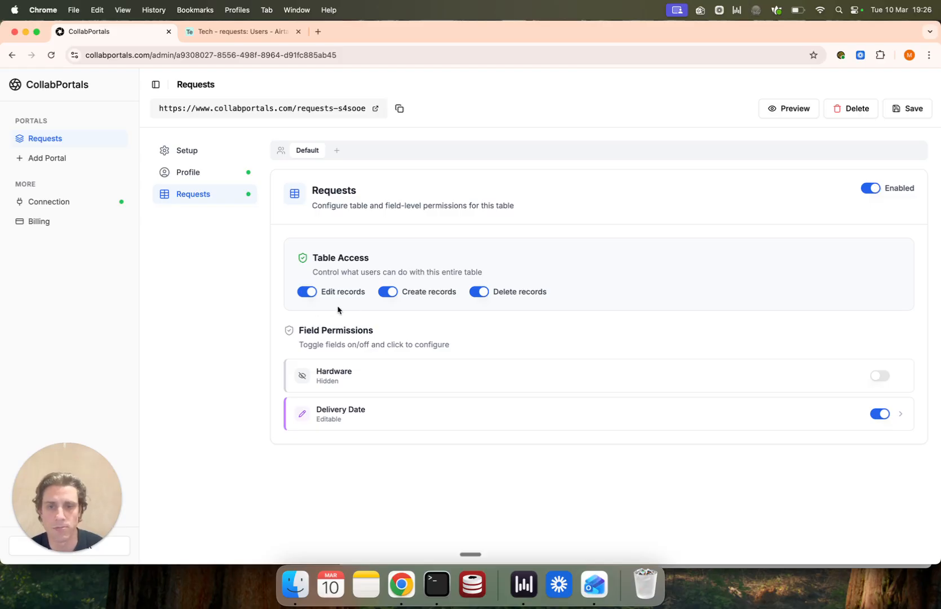
{"action": "left_click", "coordinate": [307, 292]}
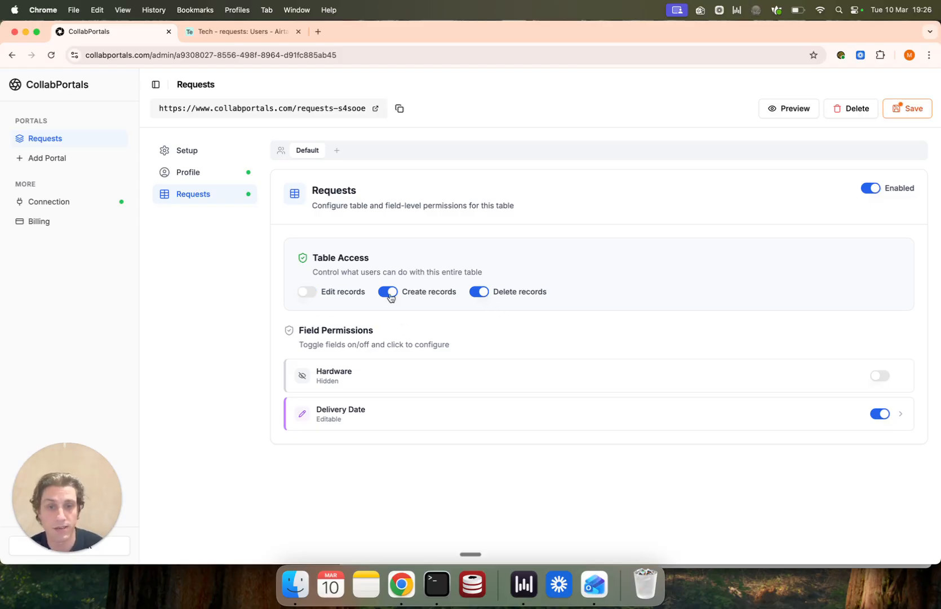
{"action": "left_click", "coordinate": [484, 291]}
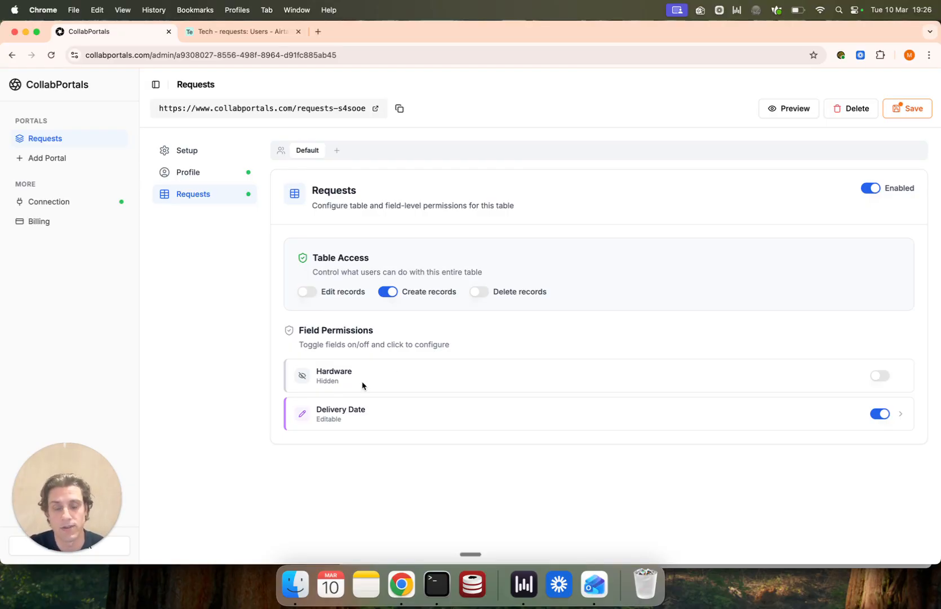
Enable the Hardware field in the Requests table and set its access level to Editable + Required.
{"action": "left_click", "coordinate": [880, 377]}
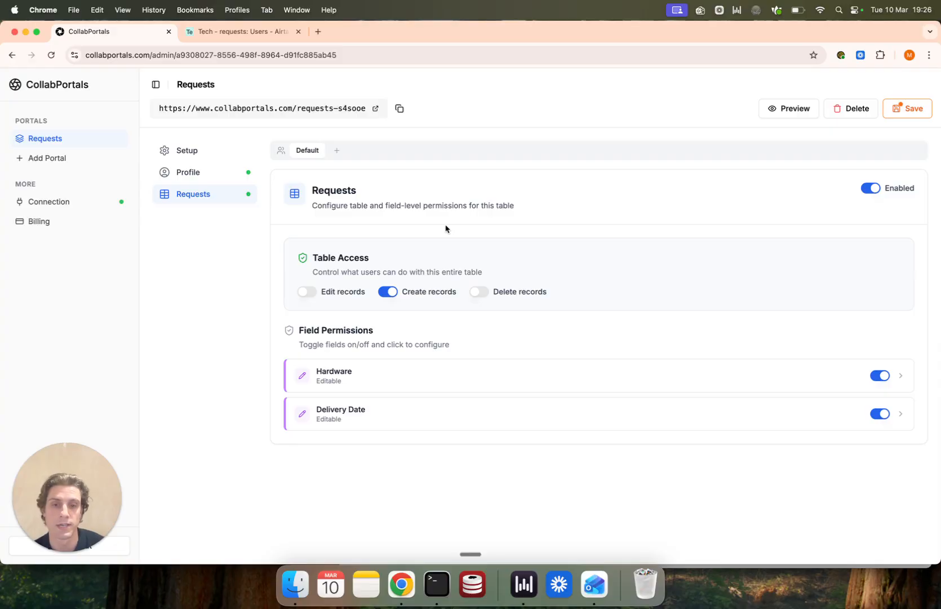
{"action": "left_click", "coordinate": [345, 385]}
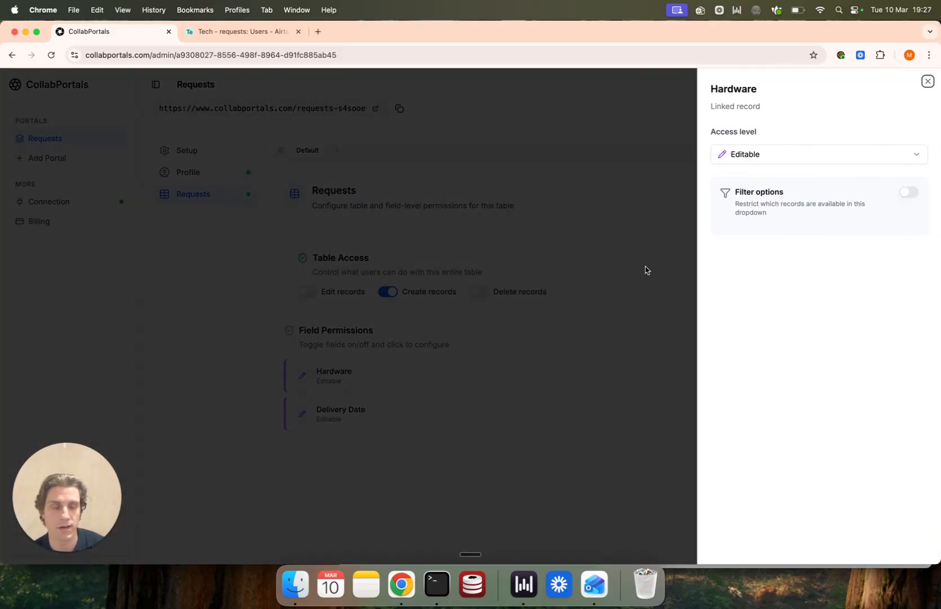
{"action": "left_click", "coordinate": [756, 156]}
{"action": "left_click", "coordinate": [744, 231]}
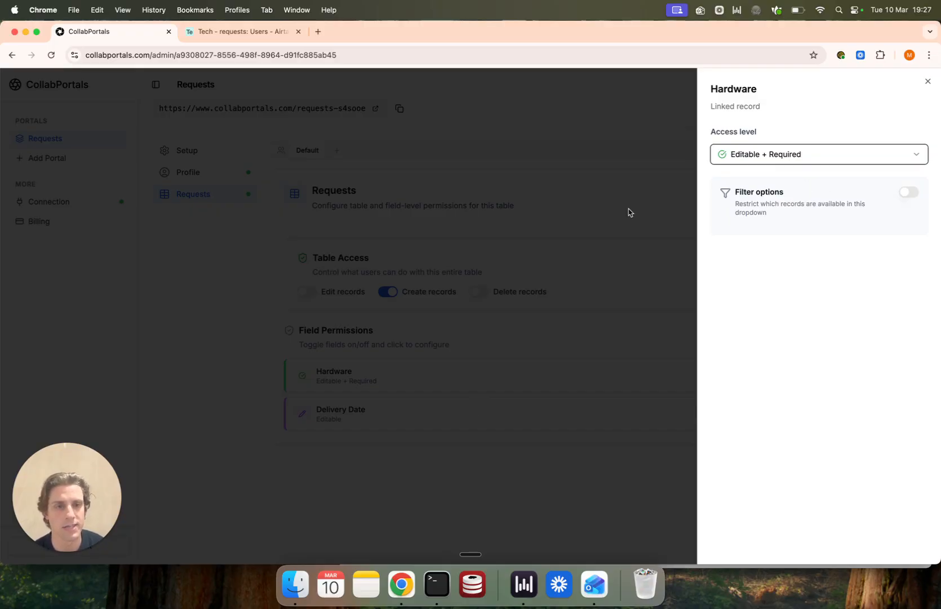
{"action": "left_click_drag", "start_coordinate": [748, 195], "coordinate": [766, 213]}
{"action": "left_click", "coordinate": [765, 212]}
{"action": "left_click", "coordinate": [909, 193]}
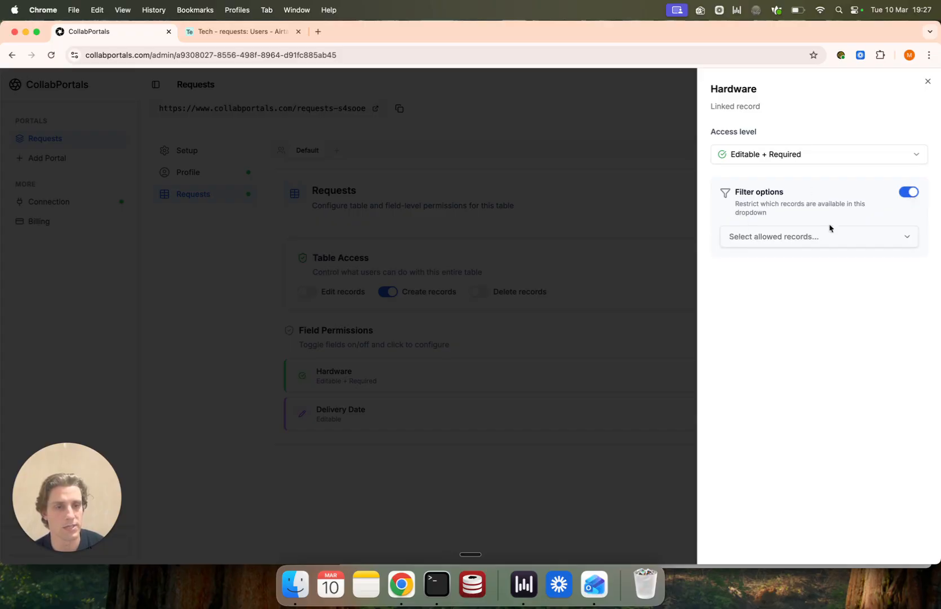
{"action": "left_click", "coordinate": [907, 196]}
Close the Hardware field settings and add a separate permission set for the Junior role.
{"action": "left_click", "coordinate": [534, 238]}
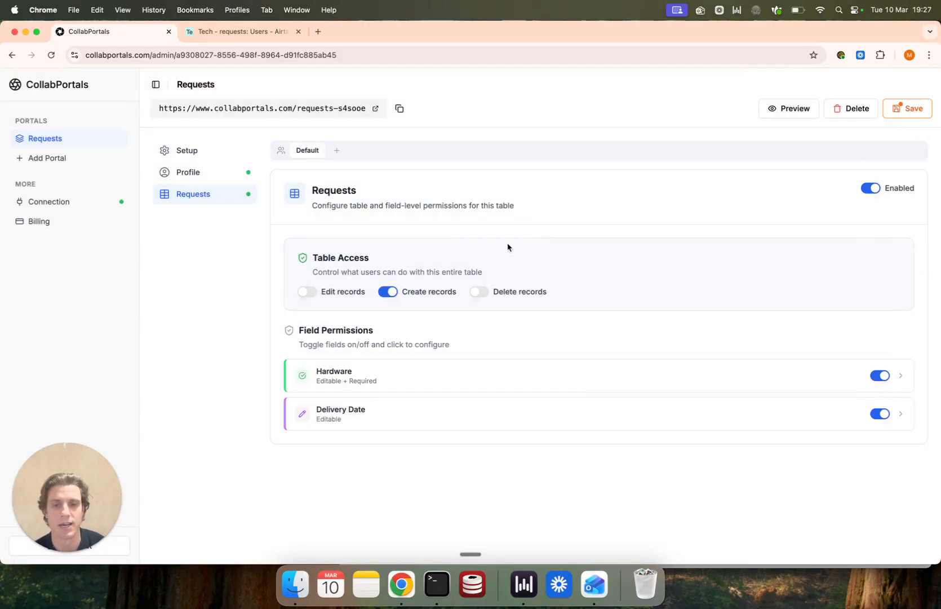
{"action": "left_click", "coordinate": [337, 152]}
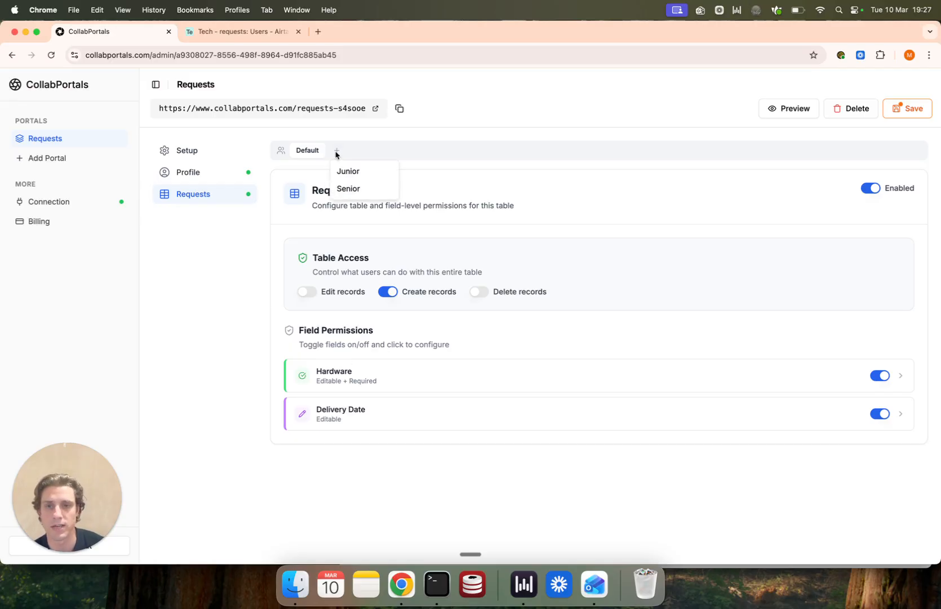
{"action": "left_click", "coordinate": [347, 171]}
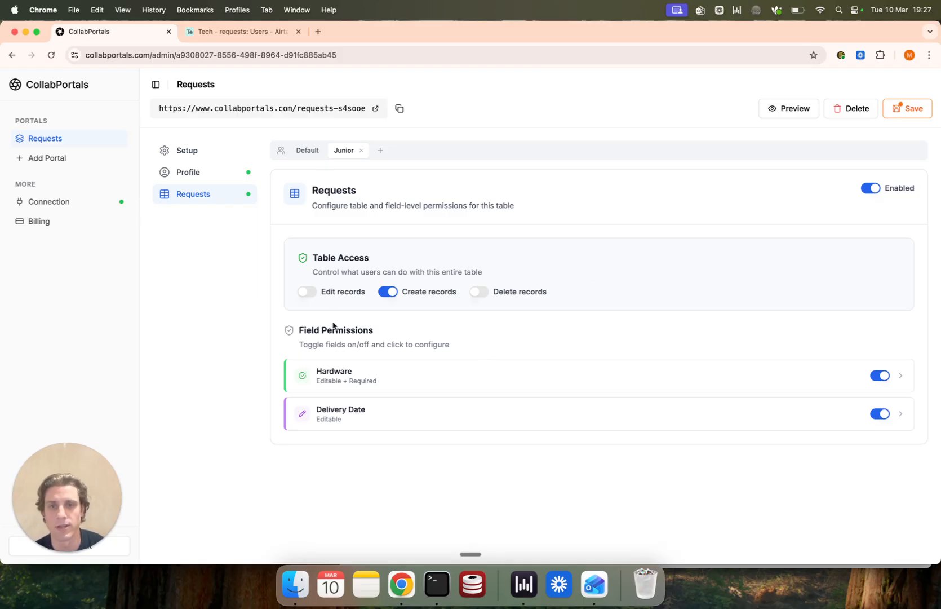
Restrict the Junior role's Hardware options to the Keyboard record and save the portal.
{"action": "left_click", "coordinate": [342, 374]}
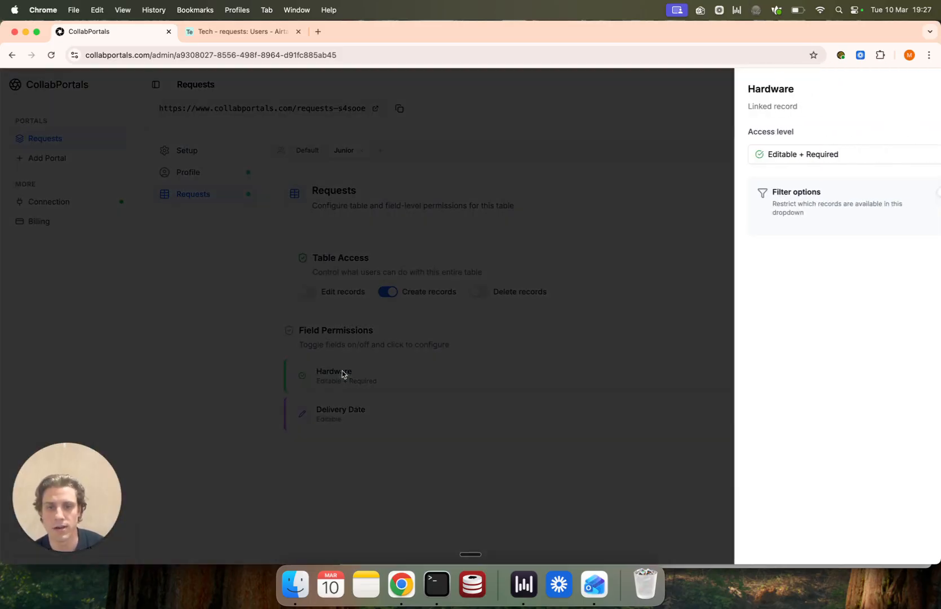
{"action": "left_click", "coordinate": [908, 193]}
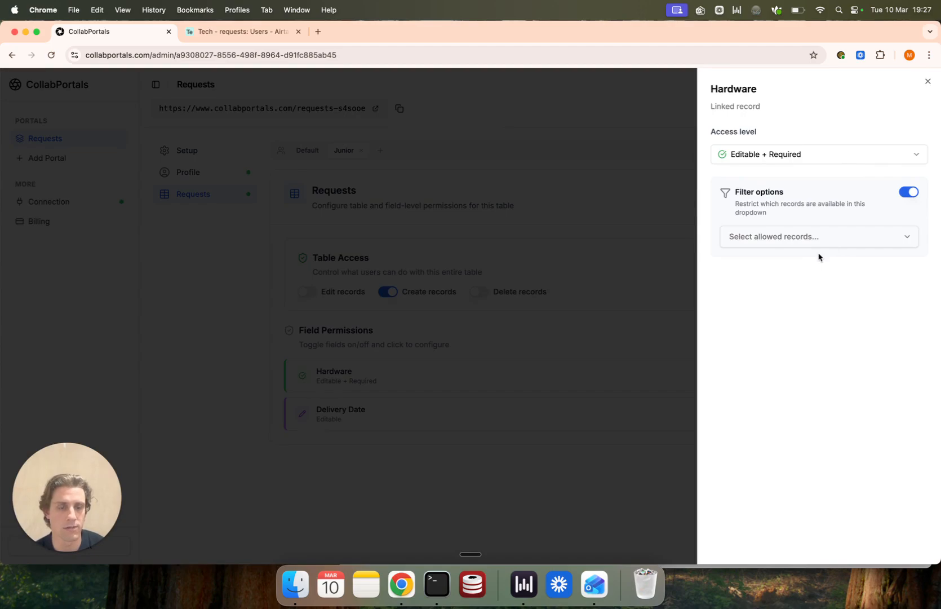
{"action": "left_click", "coordinate": [771, 239]}
{"action": "left_click", "coordinate": [732, 319]}
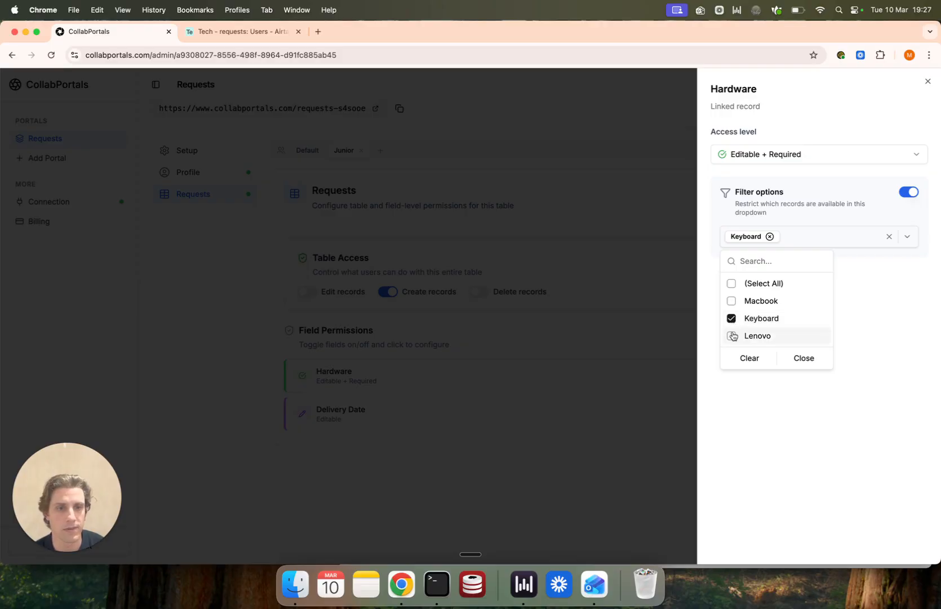
{"action": "left_click", "coordinate": [861, 326]}
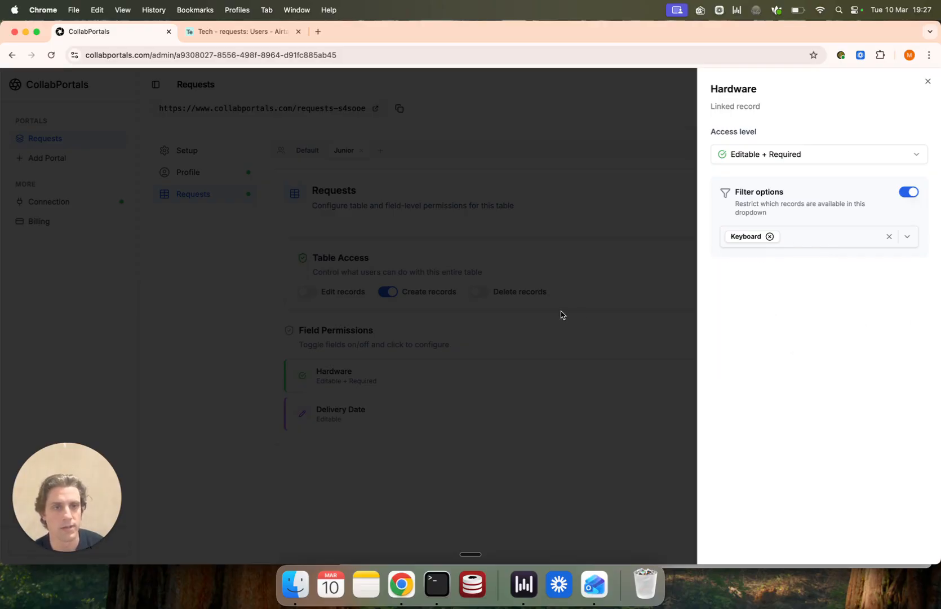
{"action": "left_click", "coordinate": [560, 315]}
{"action": "left_click", "coordinate": [907, 108]}
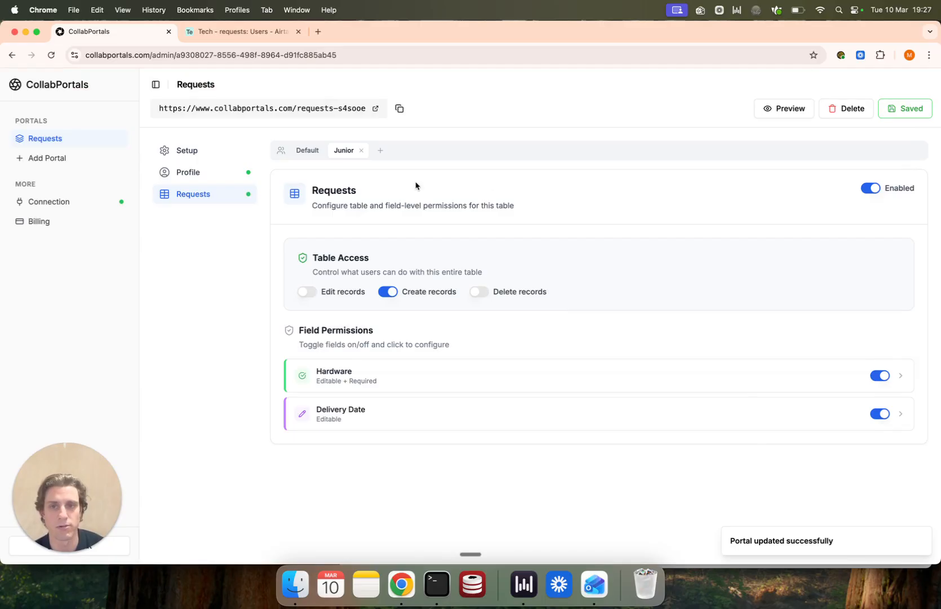
Check the Users table in Airtable, and preview the CollabPortals portal as the senior user.
{"action": "left_click", "coordinate": [243, 32]}
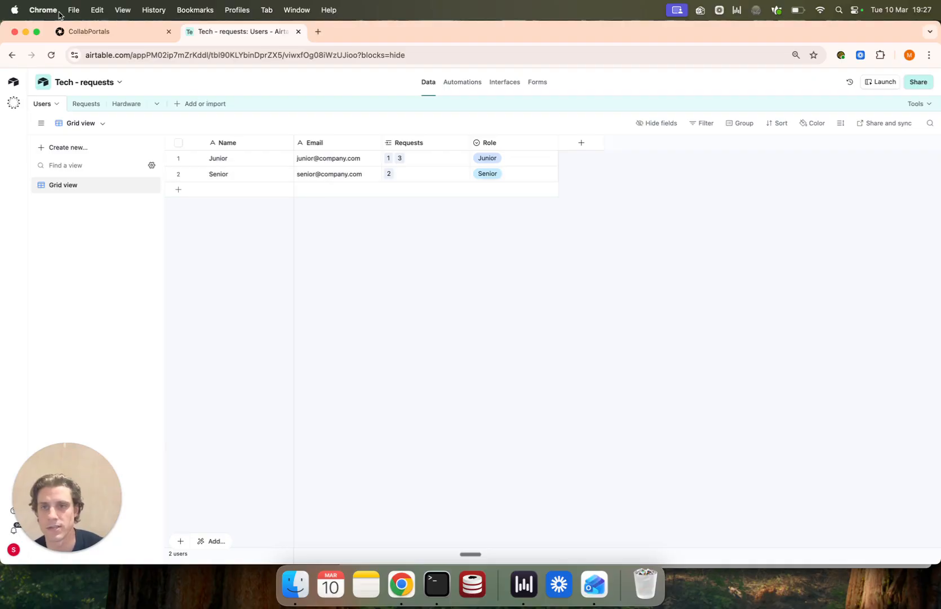
{"action": "left_click", "coordinate": [103, 33]}
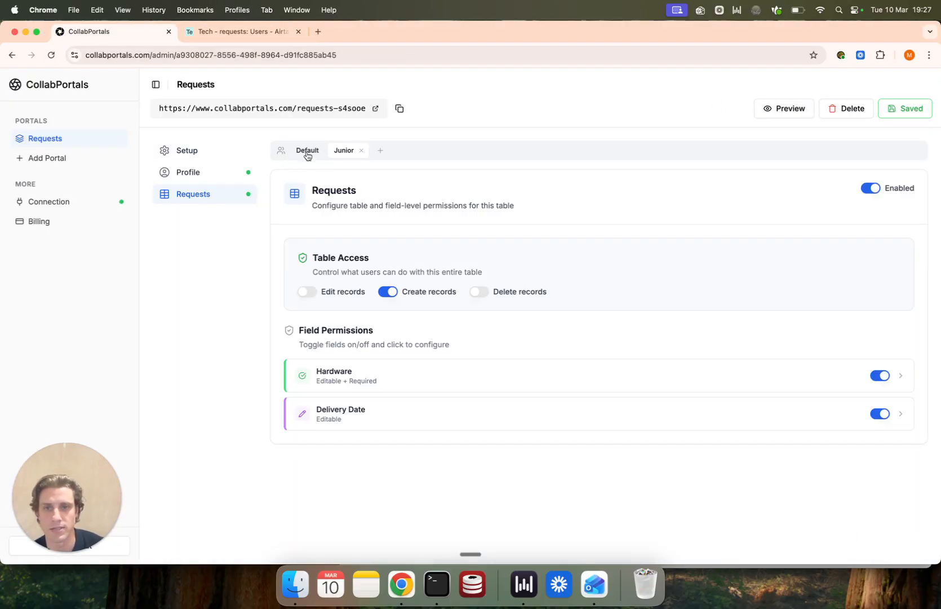
{"action": "left_click", "coordinate": [797, 113]}
{"action": "left_click", "coordinate": [313, 323]}
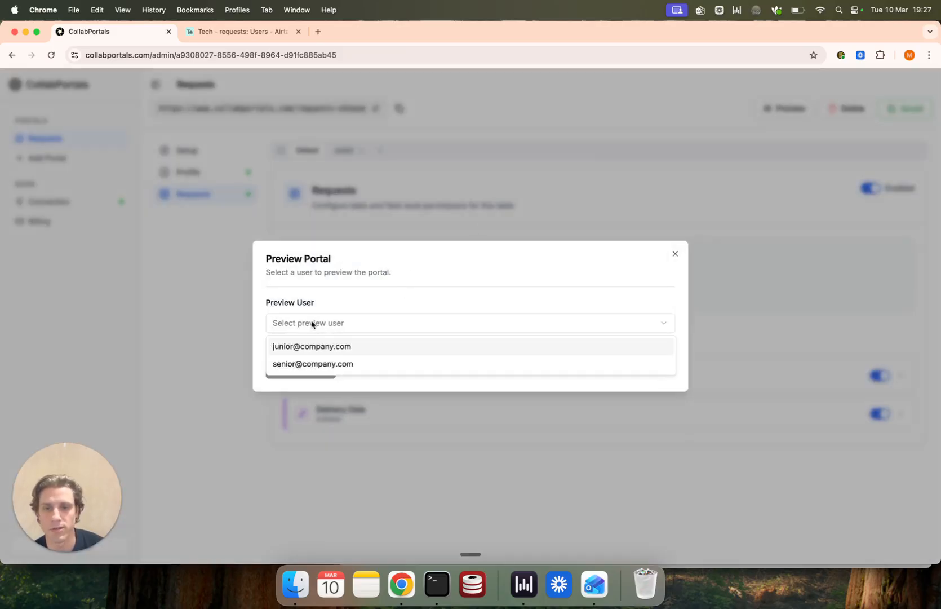
{"action": "left_click", "coordinate": [296, 363]}
{"action": "left_click", "coordinate": [301, 370]}
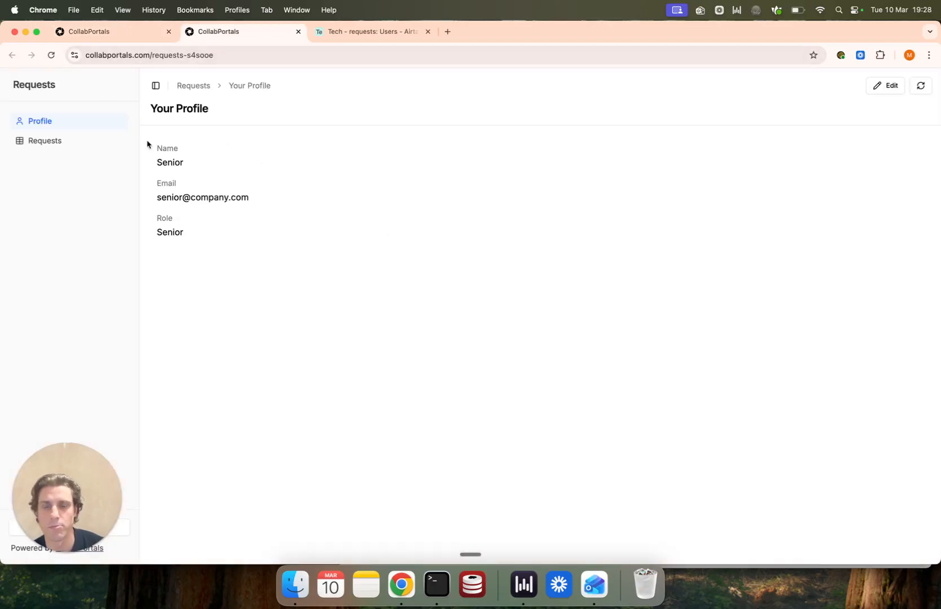
Submit a new request in the senior user's portal for a Macbook with delivery date 20/03/2026.
{"action": "left_click", "coordinate": [37, 147]}
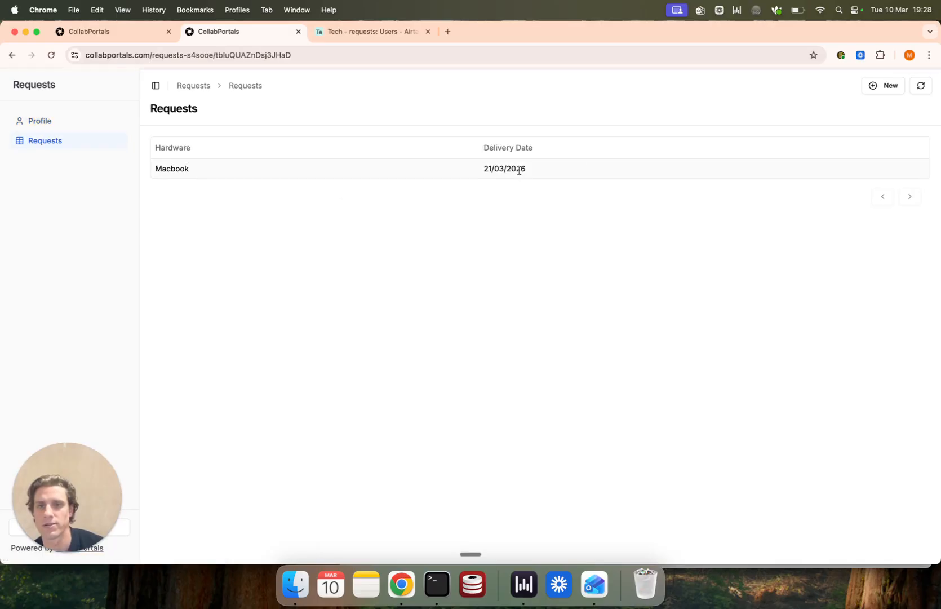
{"action": "left_click", "coordinate": [883, 86]}
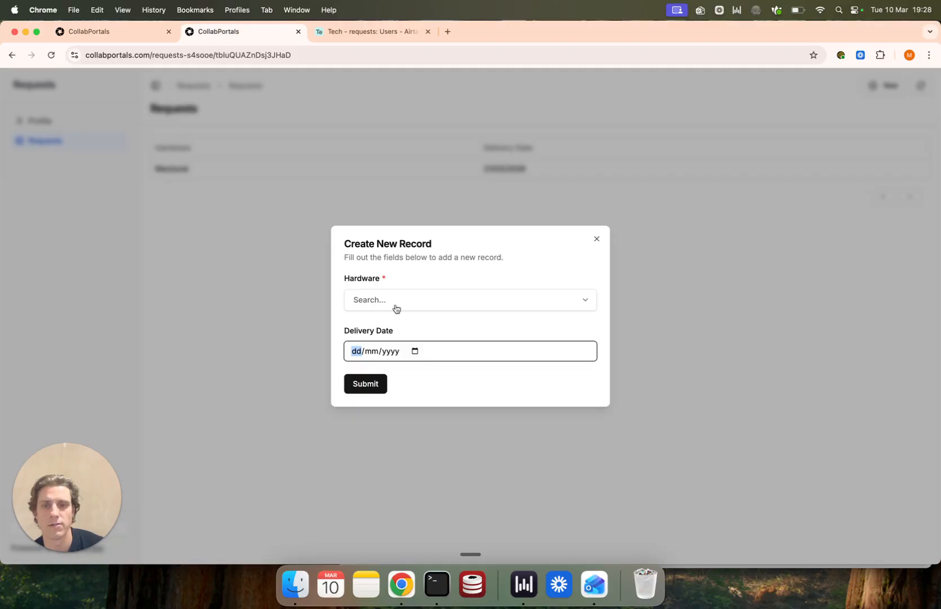
{"action": "left_click", "coordinate": [387, 304]}
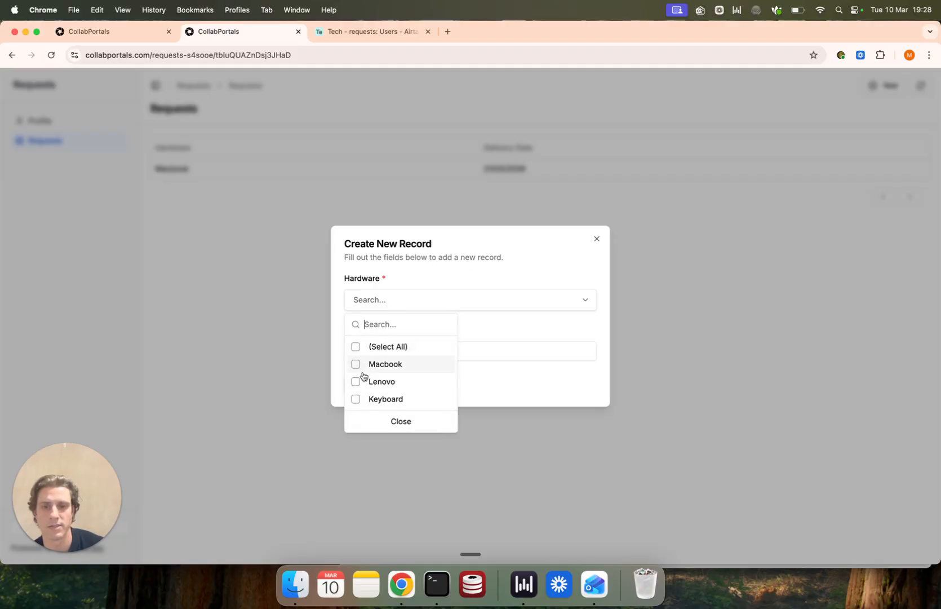
{"action": "left_click", "coordinate": [381, 365]}
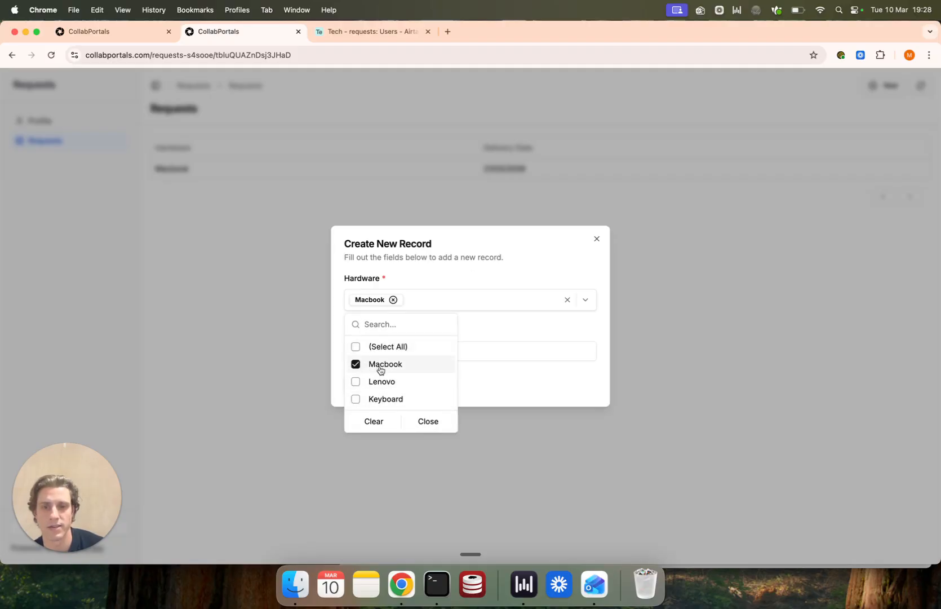
{"action": "left_click", "coordinate": [499, 362]}
{"action": "left_click", "coordinate": [416, 351]}
{"action": "left_click", "coordinate": [419, 454]}
{"action": "left_click", "coordinate": [376, 384]}
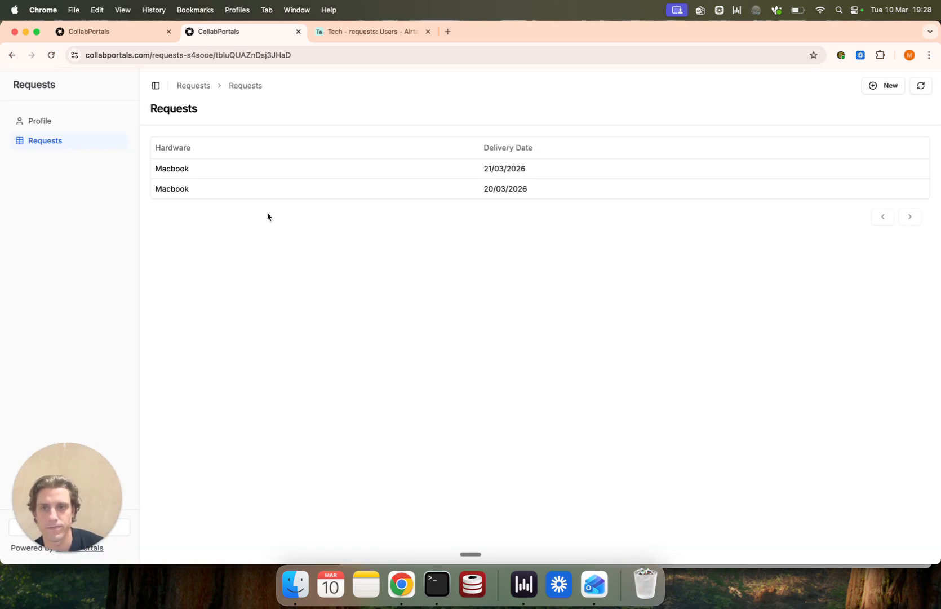
Check the new request in Airtable's Requests table, and close the senior user's preview in CollabPortals.
{"action": "left_click", "coordinate": [367, 31]}
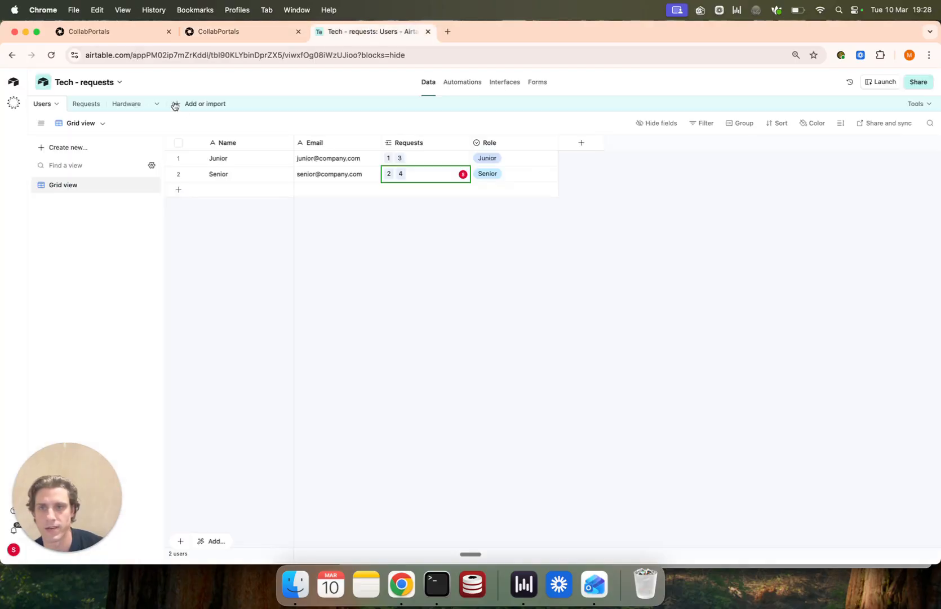
{"action": "left_click", "coordinate": [83, 104]}
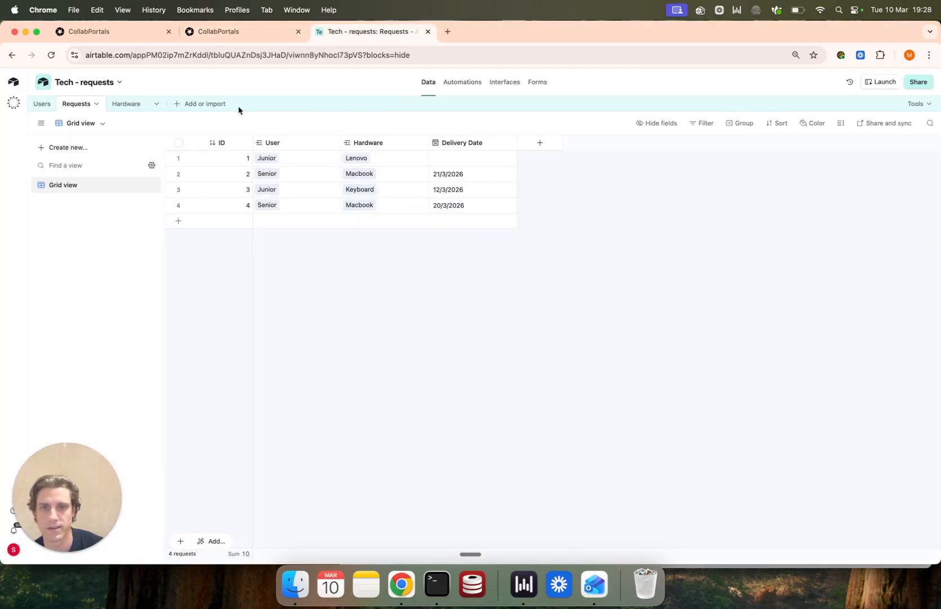
{"action": "left_click", "coordinate": [95, 33]}
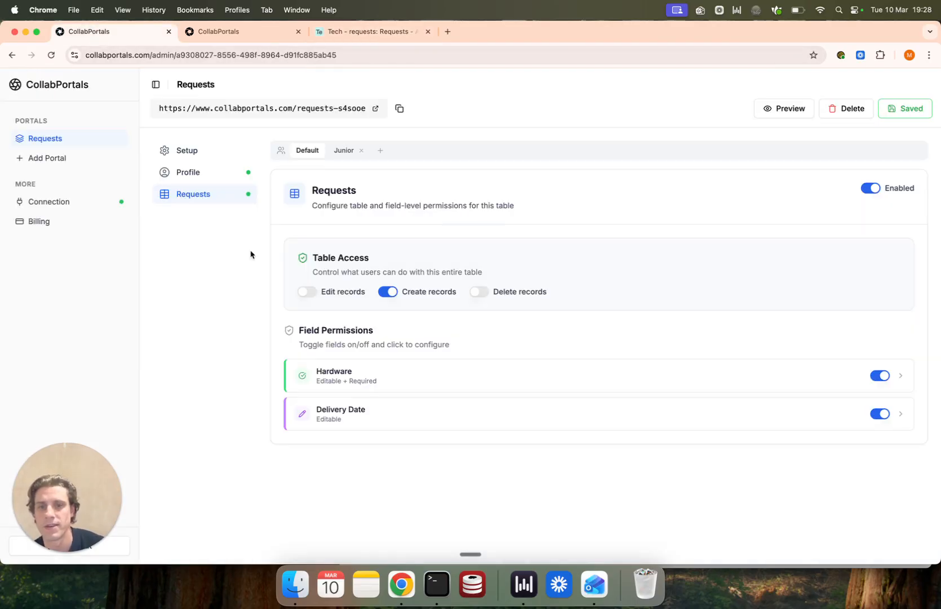
{"action": "left_click", "coordinate": [299, 31]}
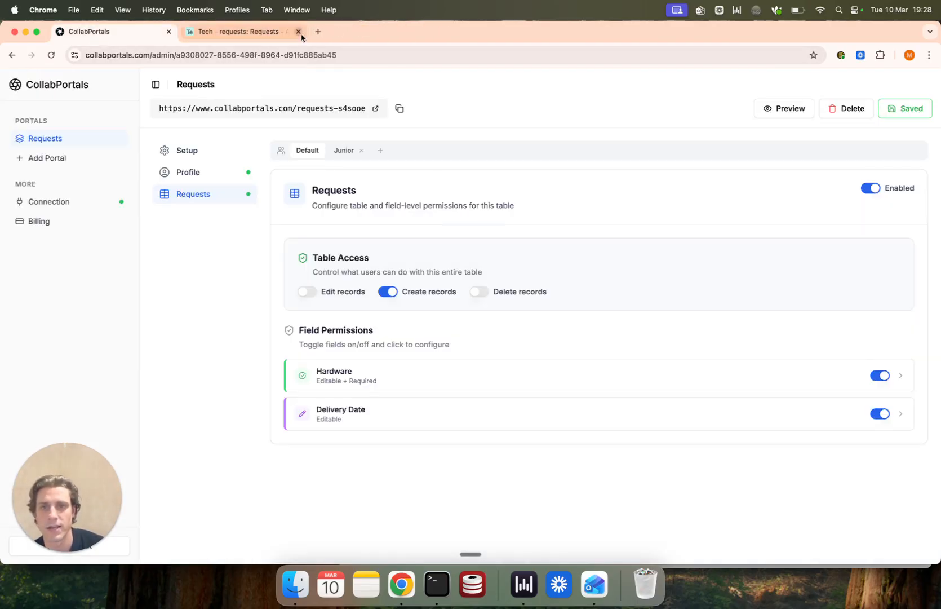
Preview the portal as the junior user.
{"action": "left_click", "coordinate": [792, 107]}
{"action": "left_click", "coordinate": [336, 324]}
{"action": "left_click", "coordinate": [305, 346]}
{"action": "left_click", "coordinate": [304, 367]}
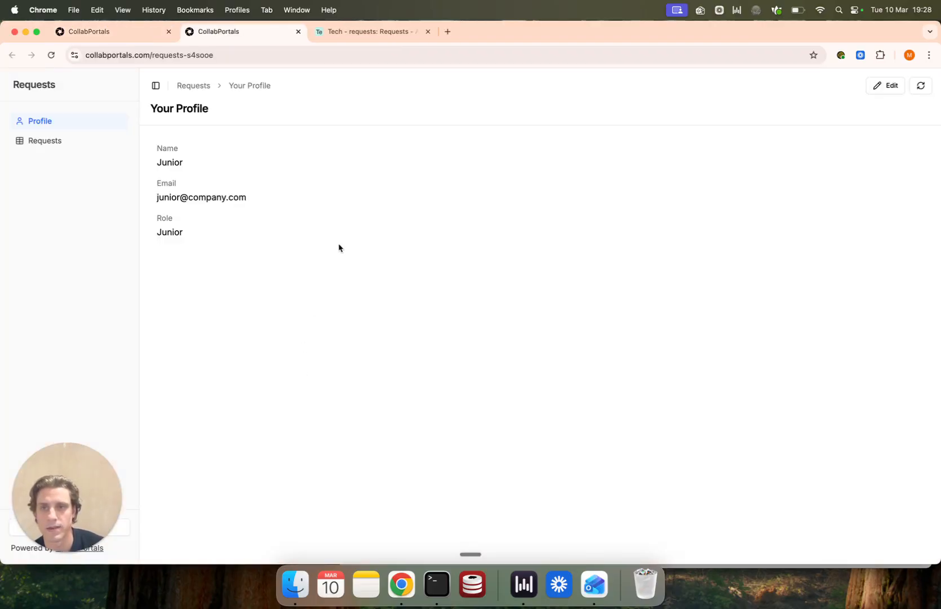
Submit a new request in the junior user's portal for a Keyboard with delivery date 20/03/2026.
{"action": "left_click", "coordinate": [49, 142]}
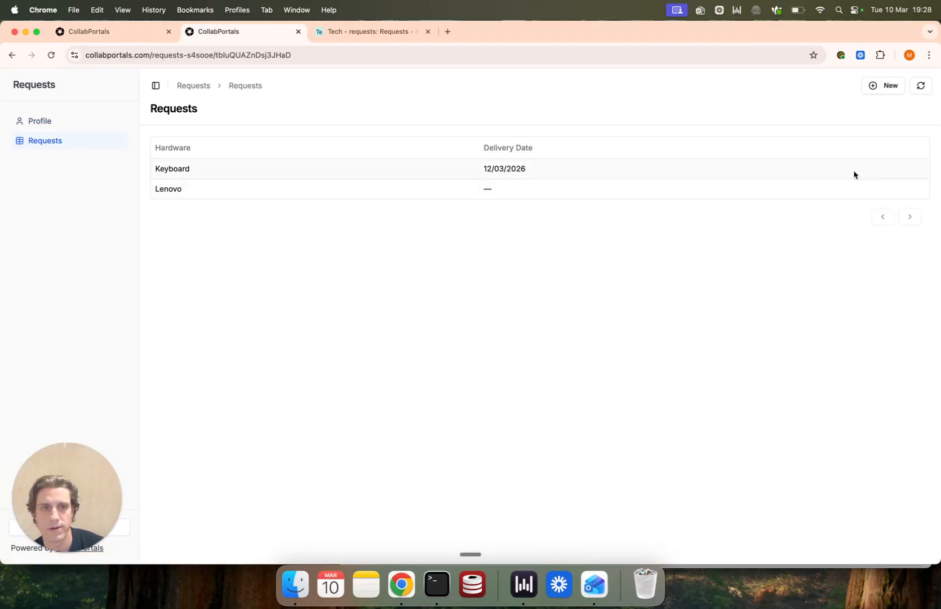
{"action": "left_click", "coordinate": [883, 87]}
{"action": "left_click", "coordinate": [364, 301]}
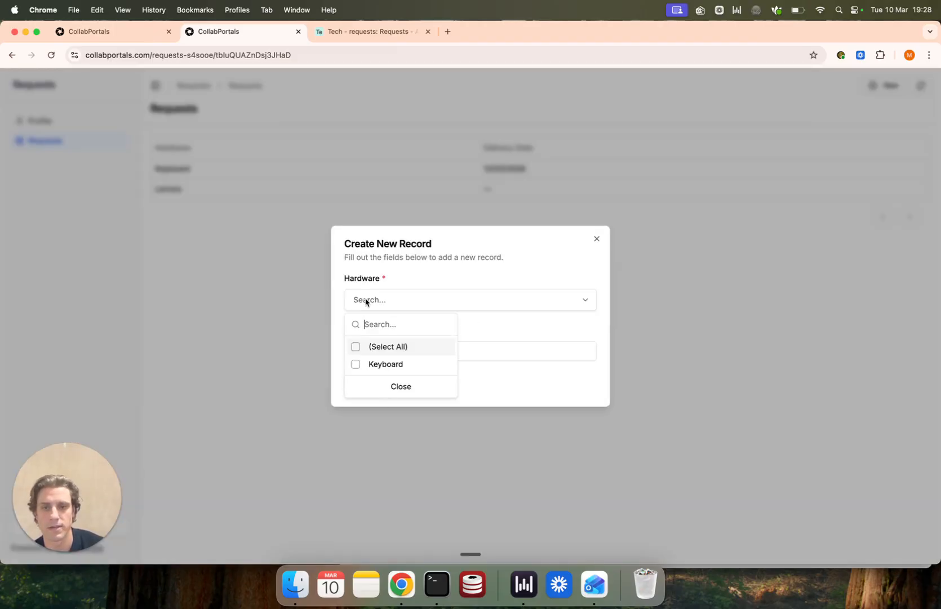
{"action": "left_click", "coordinate": [355, 365]}
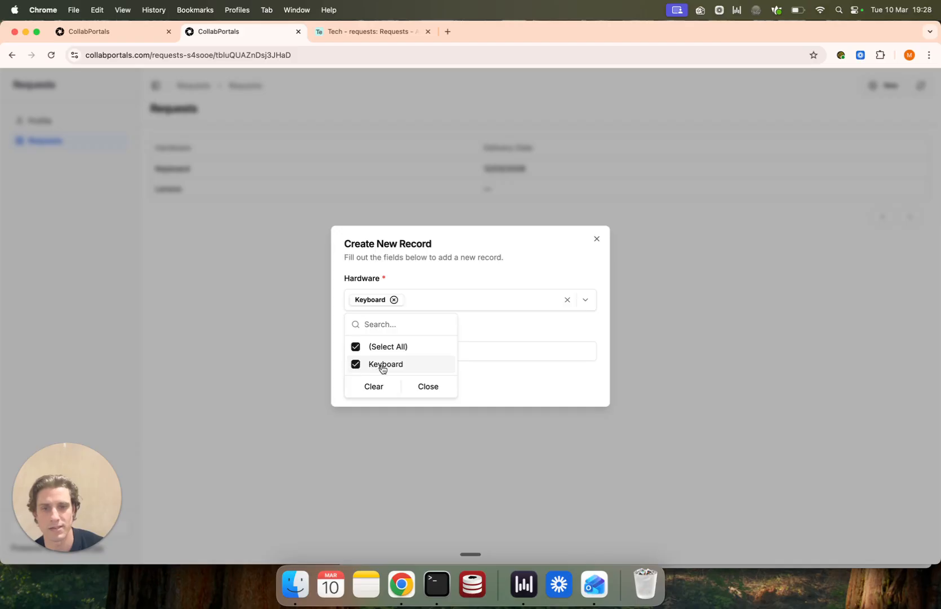
{"action": "left_click", "coordinate": [508, 323]}
{"action": "left_click", "coordinate": [414, 350]}
{"action": "left_click", "coordinate": [419, 454]}
{"action": "left_click", "coordinate": [375, 385]}
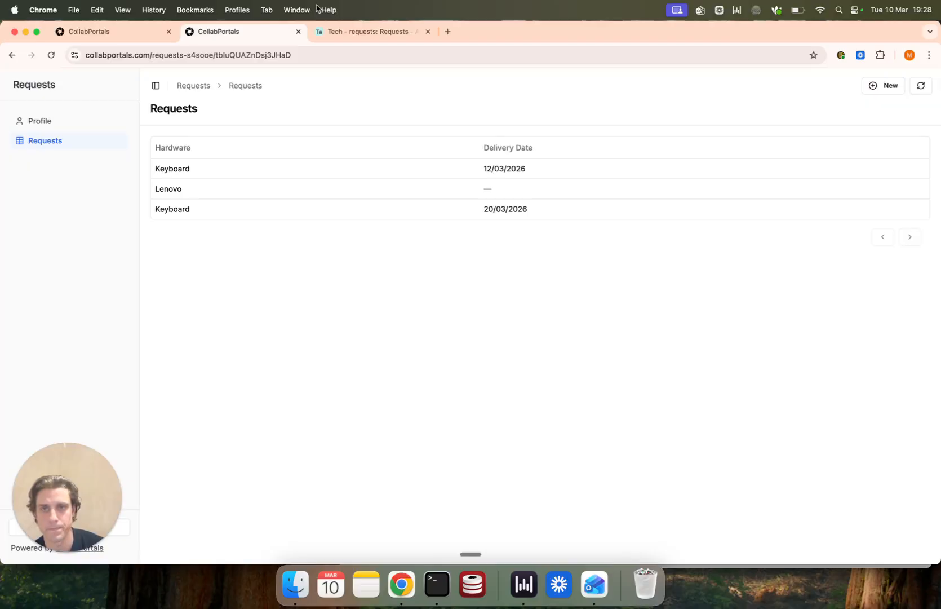
Review the Junior and Default permission sets of the Requests table in the portal's admin page.
{"action": "left_click", "coordinate": [111, 34]}
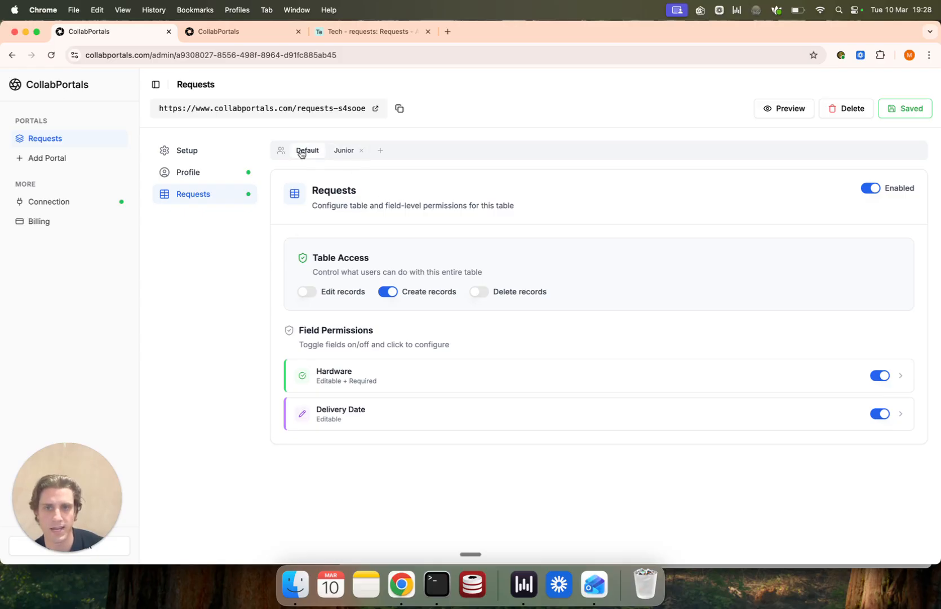
{"action": "left_click", "coordinate": [341, 151]}
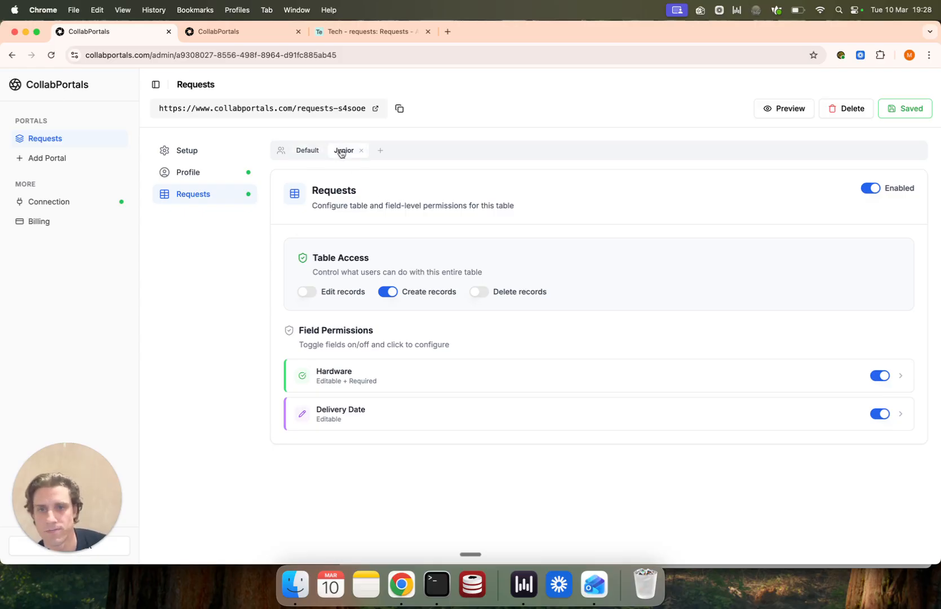
{"action": "left_click", "coordinate": [293, 153]}
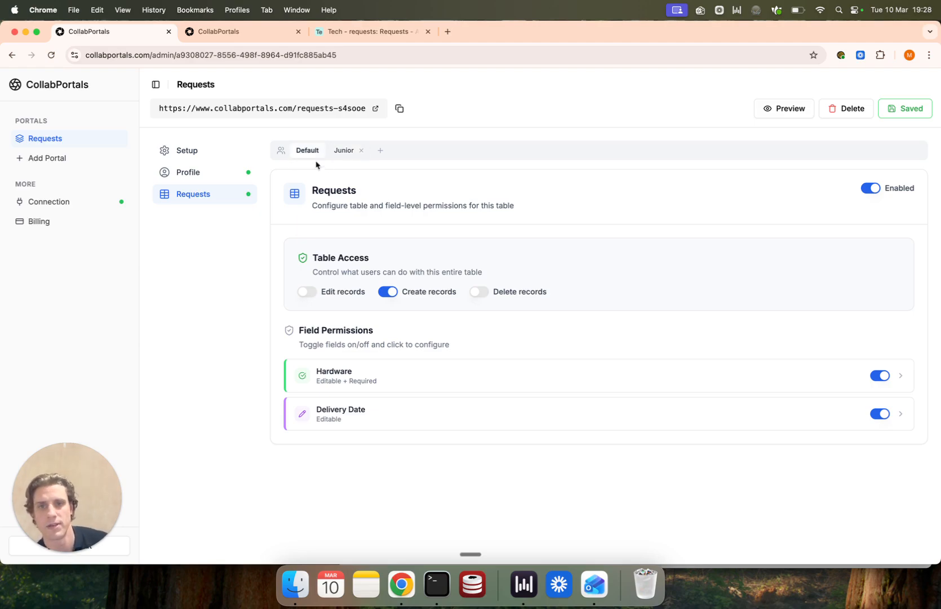